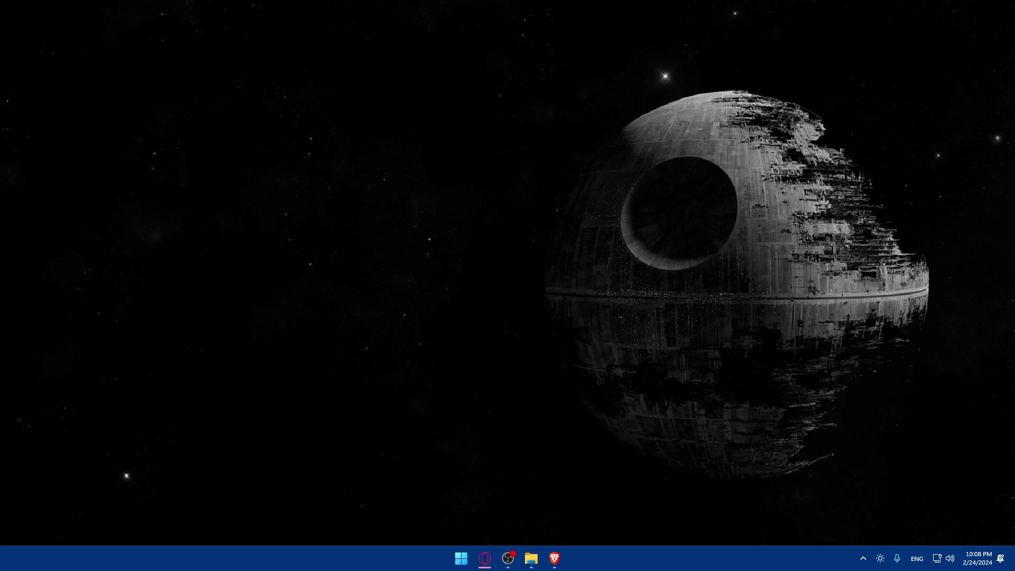
Open a Brave window from the taskbar and search Google for 'tally prime'
{"action": "mouse_move", "coordinate": [554, 559]}
{"action": "left_mouse_down"}
{"action": "mouse_move", "coordinate": [485, 565]}
{"action": "mouse_move", "coordinate": [555, 562]}
{"action": "left_mouse_up"}
{"action": "left_click", "coordinate": [554, 559]}
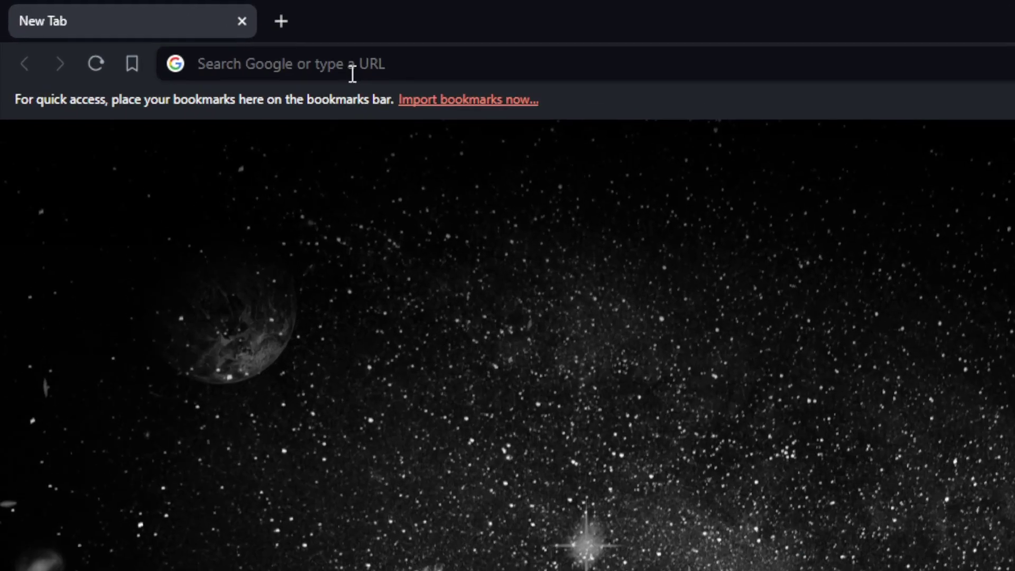
{"action": "left_click", "coordinate": [176, 36]}
{"action": "type", "text": "tally prime"}
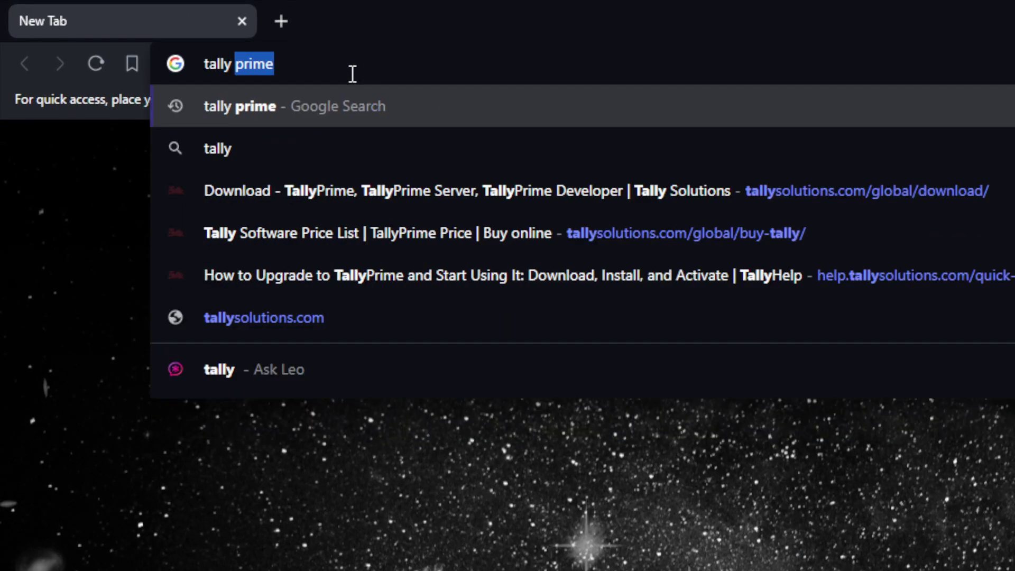
{"action": "key", "text": "Return"}
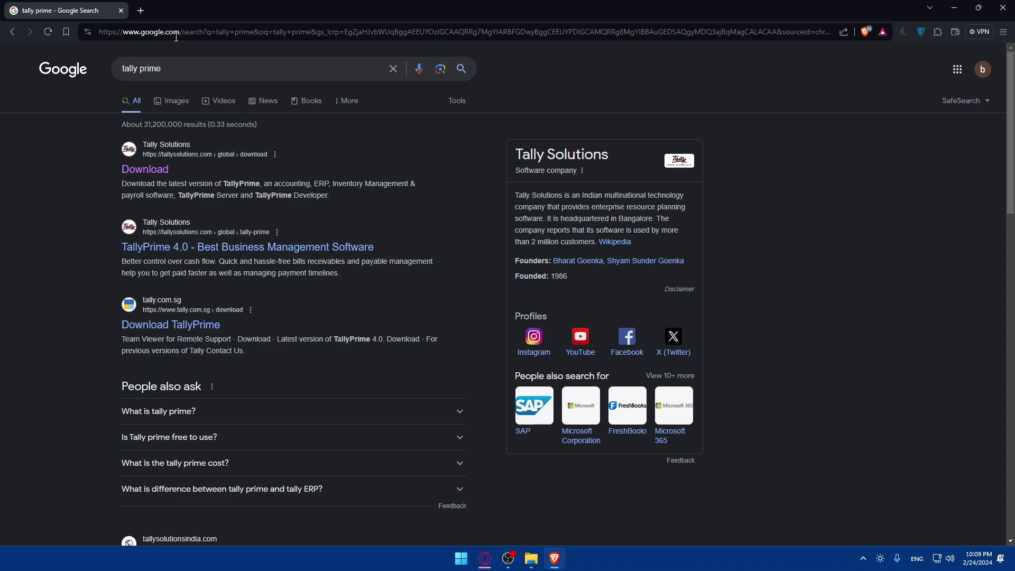
Visit the TallyPrime download page and the free demo page, then go back to the Tally home page
{"action": "left_click", "coordinate": [147, 170]}
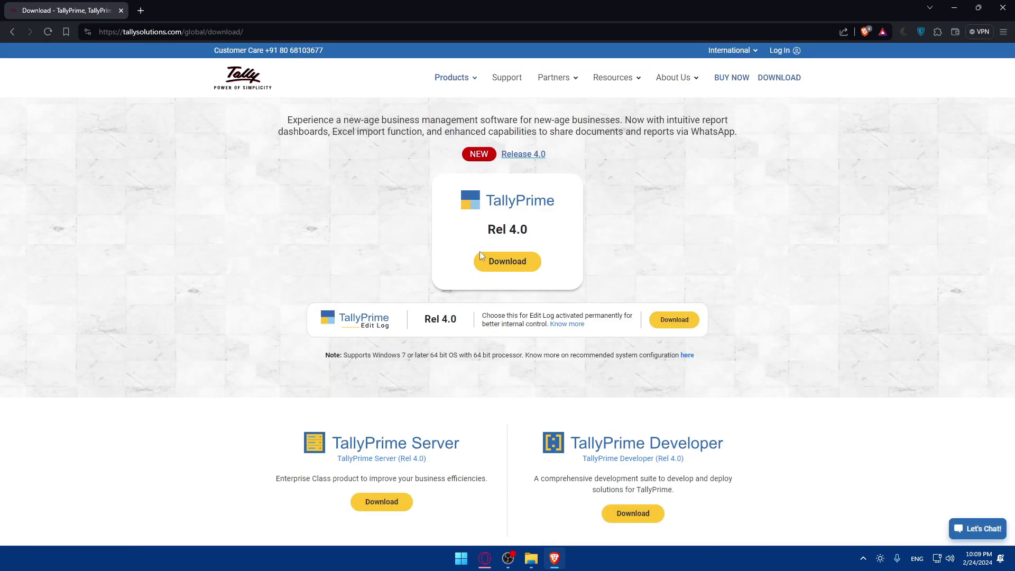
{"action": "left_click", "coordinate": [248, 74]}
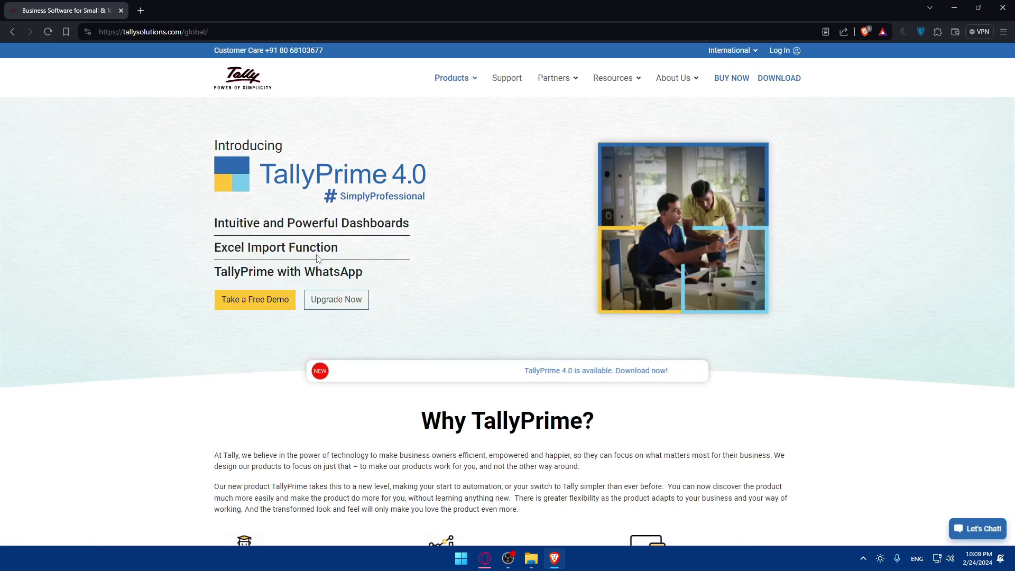
{"action": "left_click", "coordinate": [249, 301]}
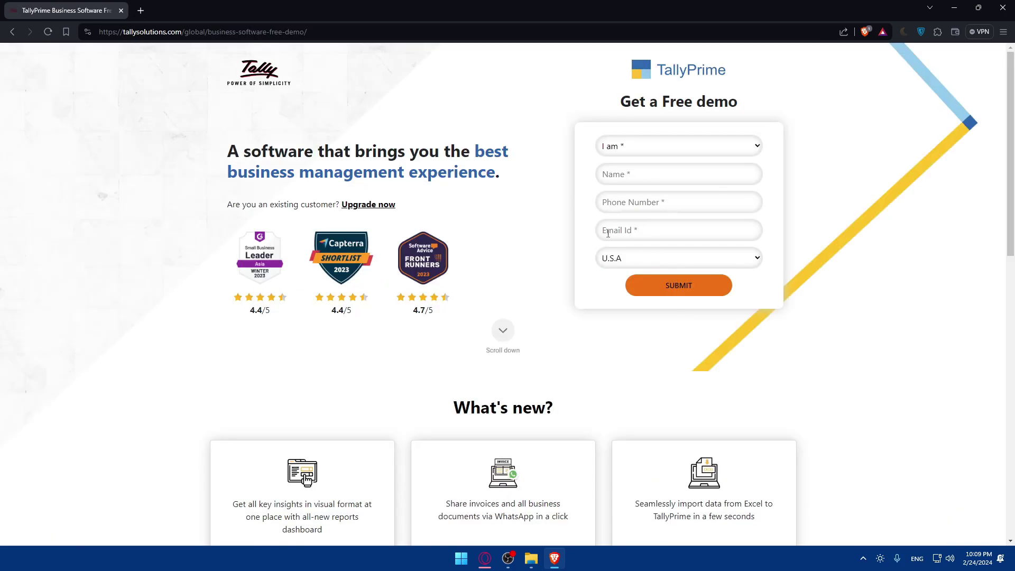
{"action": "scroll", "coordinate": [655, 152], "scroll_direction": "down", "scroll_amount": 5}
{"action": "scroll", "coordinate": [629, 238], "scroll_direction": "up", "scroll_amount": 5}
{"action": "key", "text": "alt+Left"}
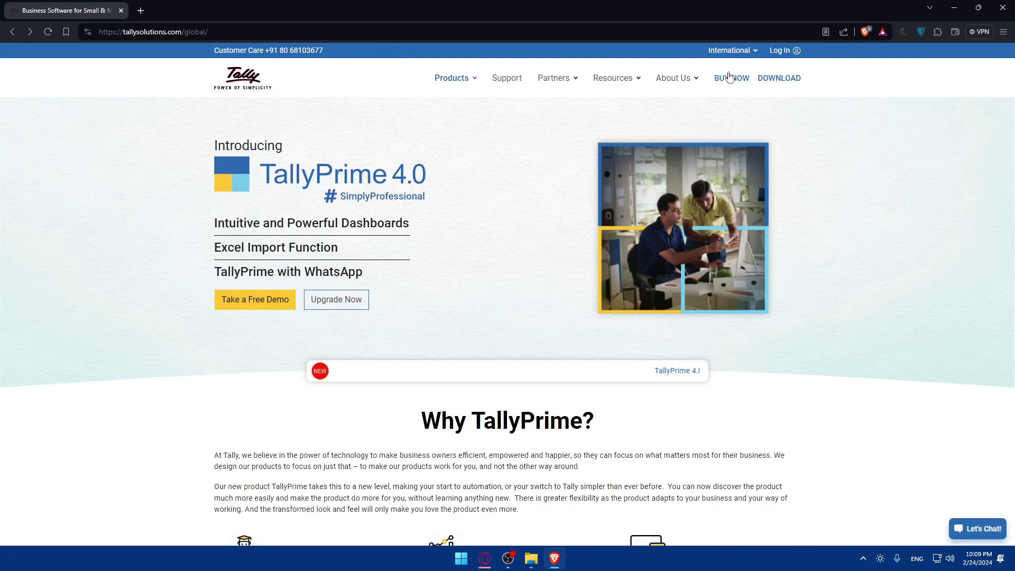
Open the price list, excluding TallyPrime Server and Developer, and review the Silver and Gold editions
{"action": "left_click", "coordinate": [724, 80]}
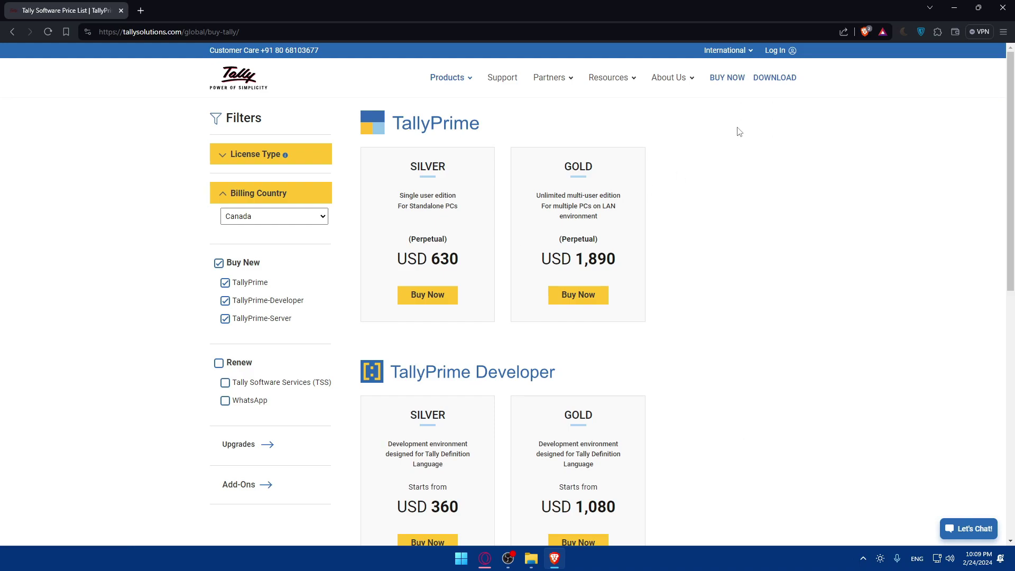
{"action": "left_click", "coordinate": [225, 318]}
{"action": "left_click", "coordinate": [225, 301]}
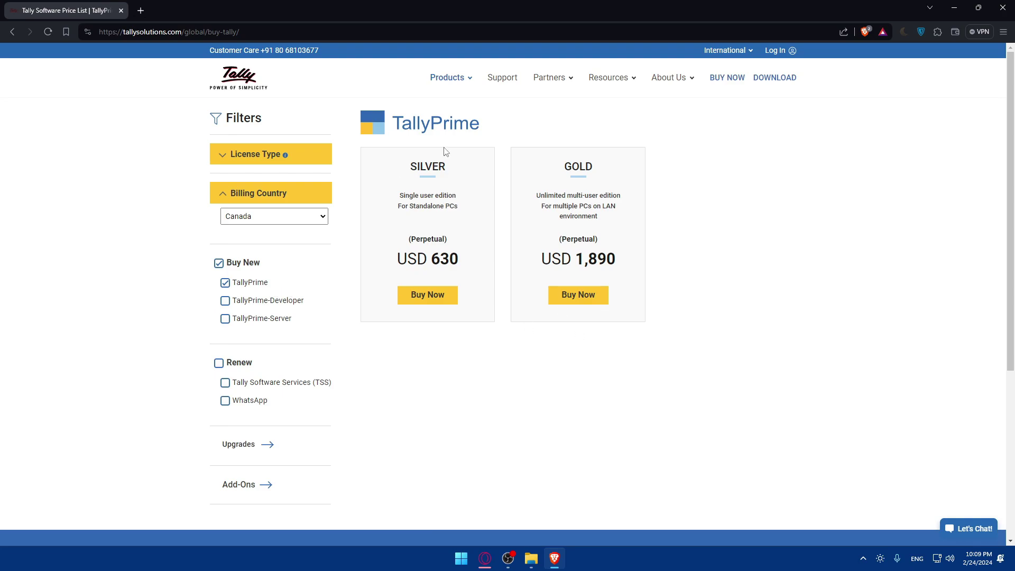
{"action": "left_click_drag", "start_coordinate": [450, 166], "coordinate": [410, 166]}
{"action": "left_click", "coordinate": [430, 165]}
{"action": "left_click_drag", "start_coordinate": [605, 169], "coordinate": [560, 170]}
{"action": "left_click", "coordinate": [561, 172]}
Start the TallyPrime installer download, cancel the save, and close the Tally tab for a blank tab
{"action": "left_click", "coordinate": [773, 78]}
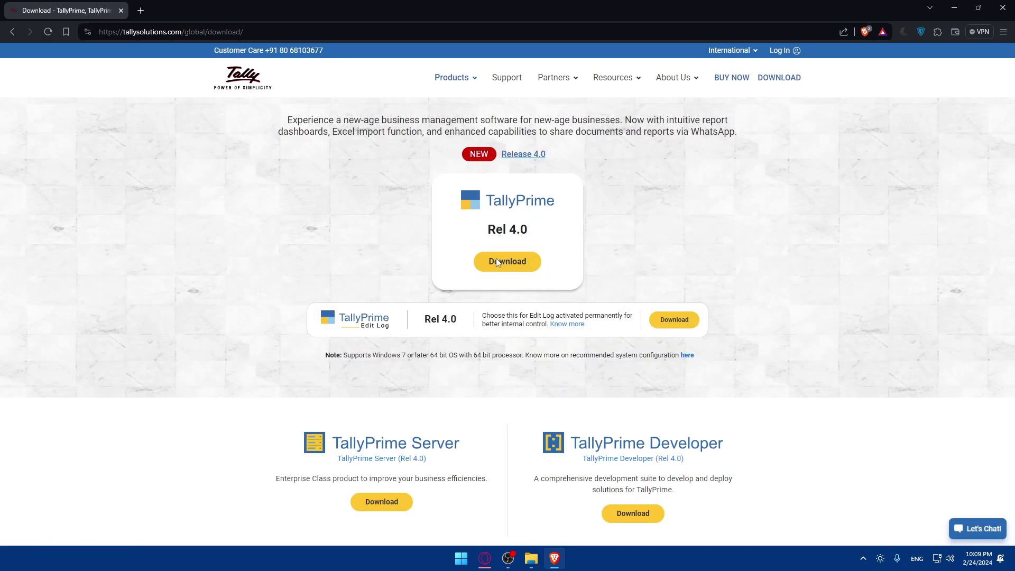
{"action": "left_click", "coordinate": [496, 258]}
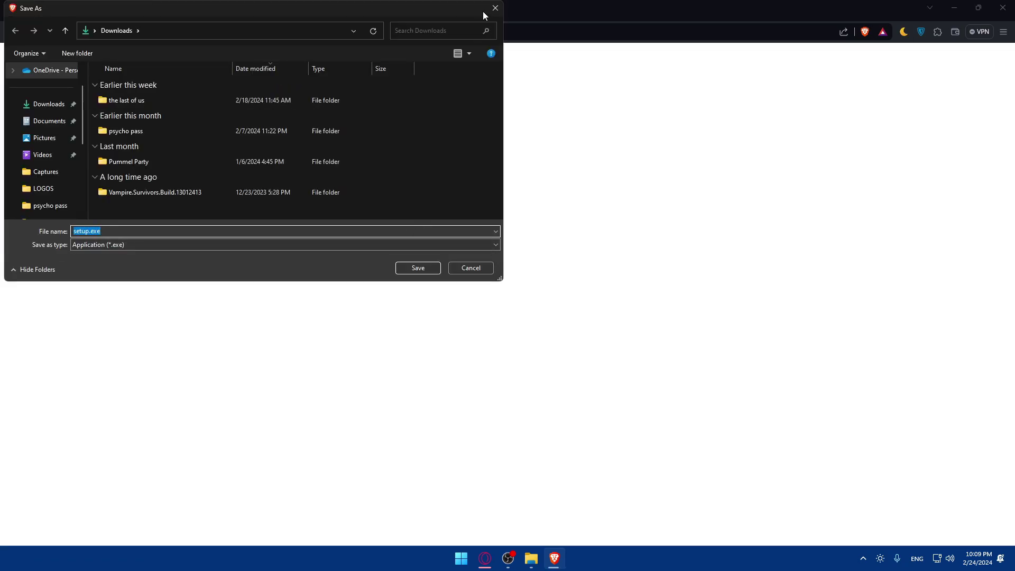
{"action": "left_click", "coordinate": [495, 8]}
{"action": "left_click", "coordinate": [141, 12]}
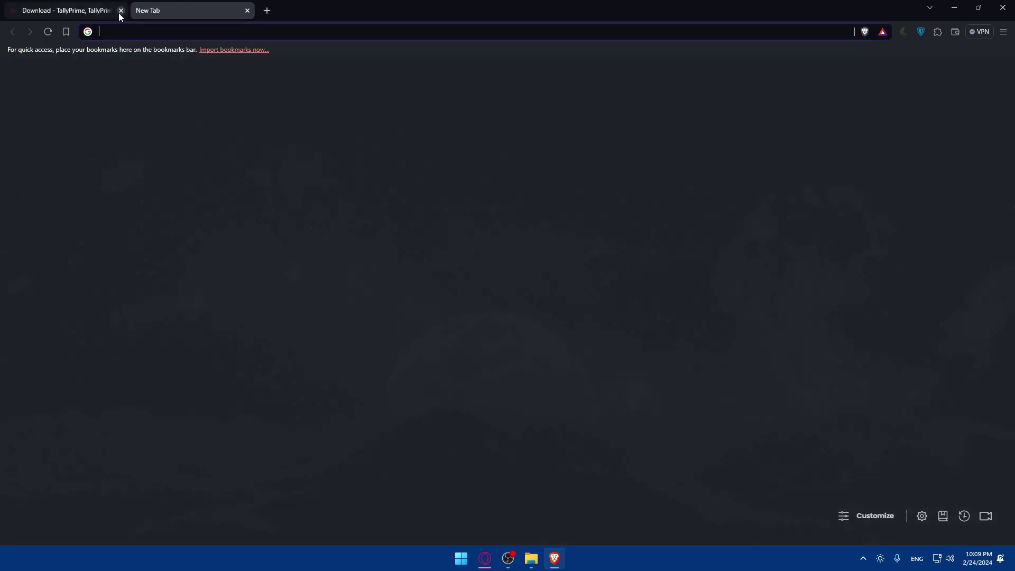
{"action": "left_click", "coordinate": [120, 11]}
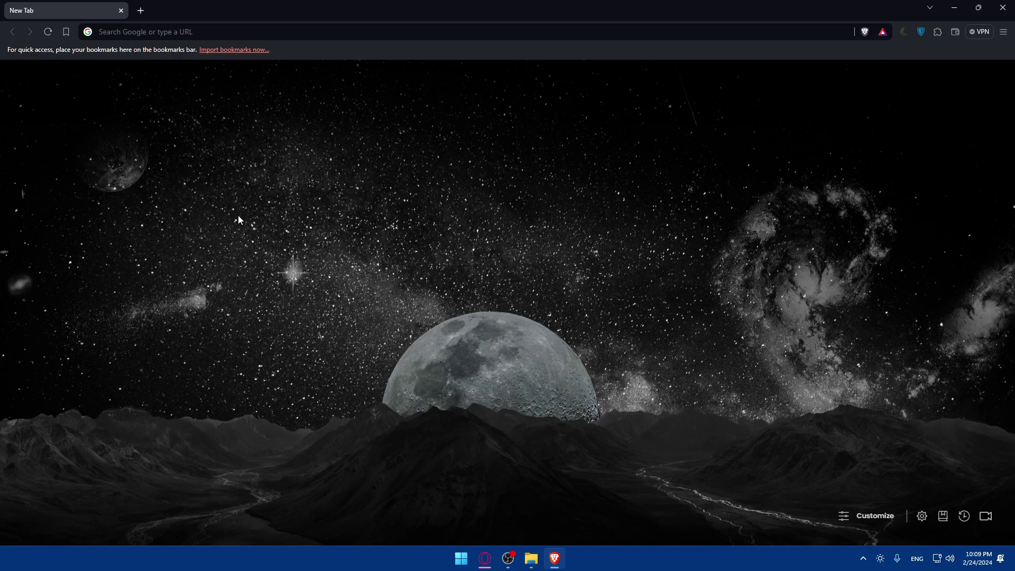
Launch TallyPrime from Windows search using 'tally'
{"action": "key", "text": "super"}
{"action": "type", "text": "tally"}
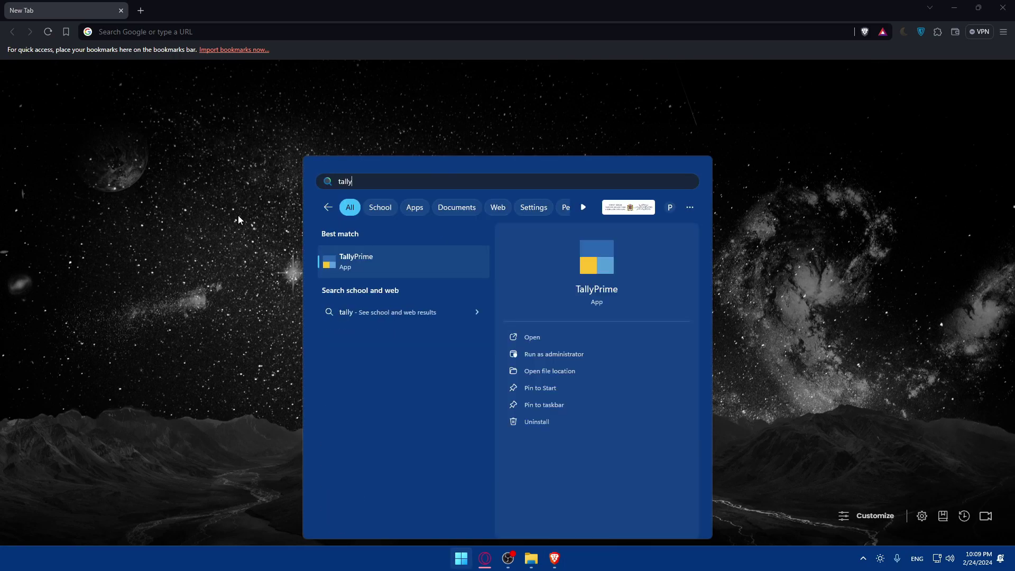
{"action": "key", "text": "Return"}
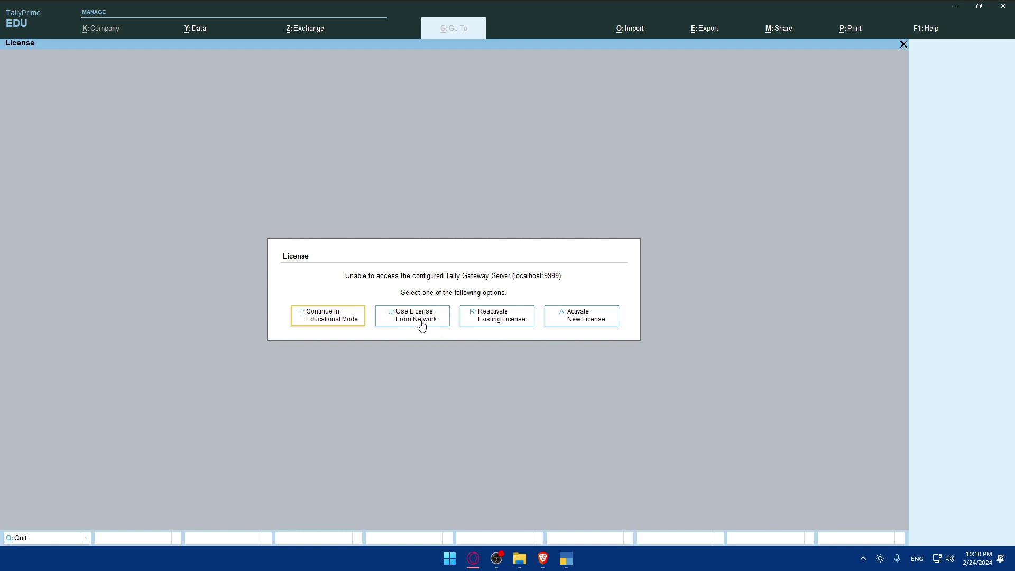
Continue in Educational Mode, dismiss the remote-connect error, and choose Create from the Company menu
{"action": "left_click", "coordinate": [339, 324]}
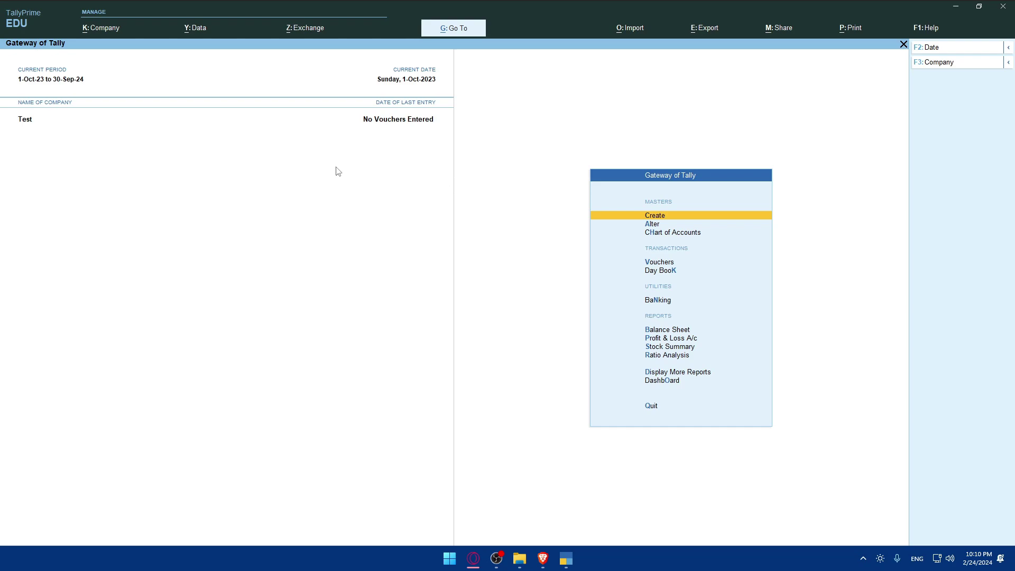
{"action": "left_click", "coordinate": [103, 31]}
{"action": "left_click", "coordinate": [112, 116]}
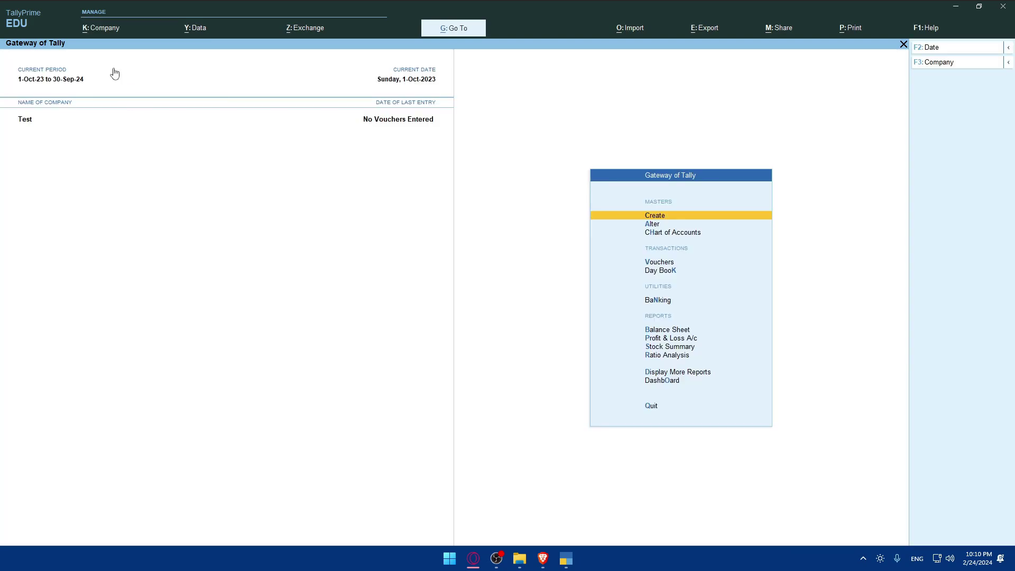
{"action": "left_click", "coordinate": [102, 29]}
{"action": "left_click", "coordinate": [100, 68]}
Skip the name, address, state, country, pincode, telephone, fax and e-mail fields, leaving their defaults
{"action": "key", "text": "Return"}
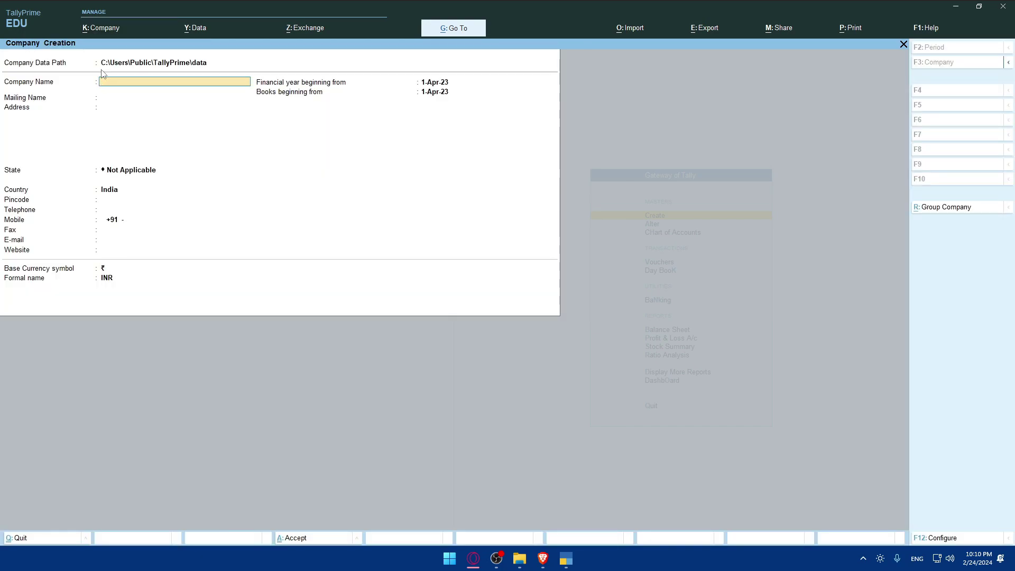
{"action": "key", "text": "Return"}
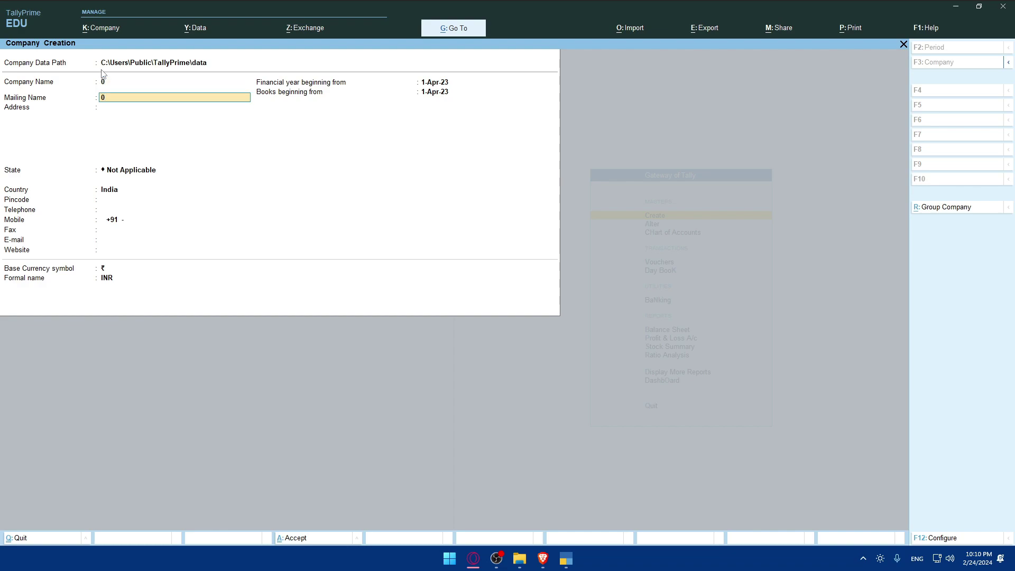
{"action": "key", "text": "Return"}
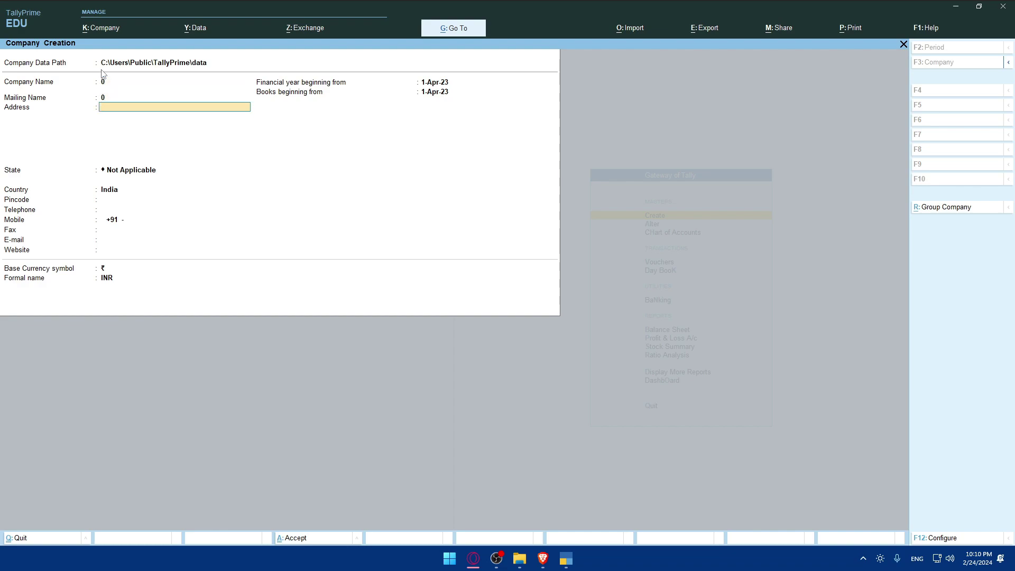
{"action": "key", "text": "Return"}
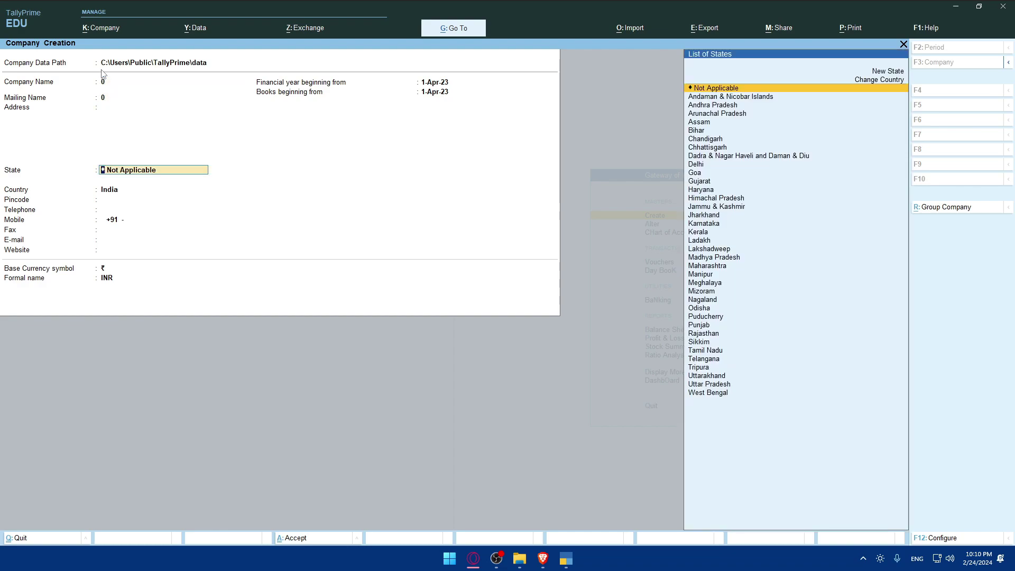
{"action": "key", "text": "Return"}
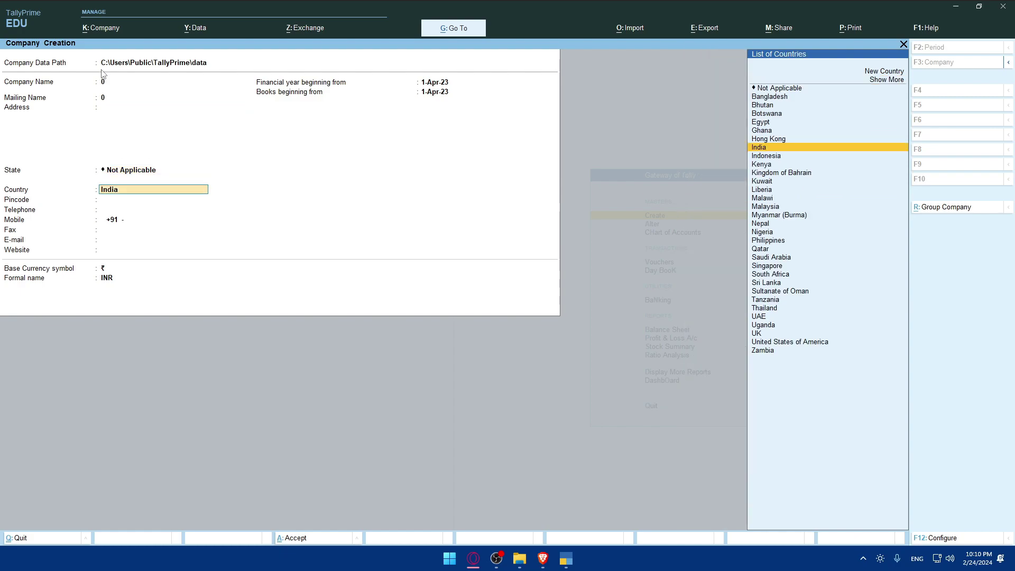
{"action": "key", "text": "Return"}
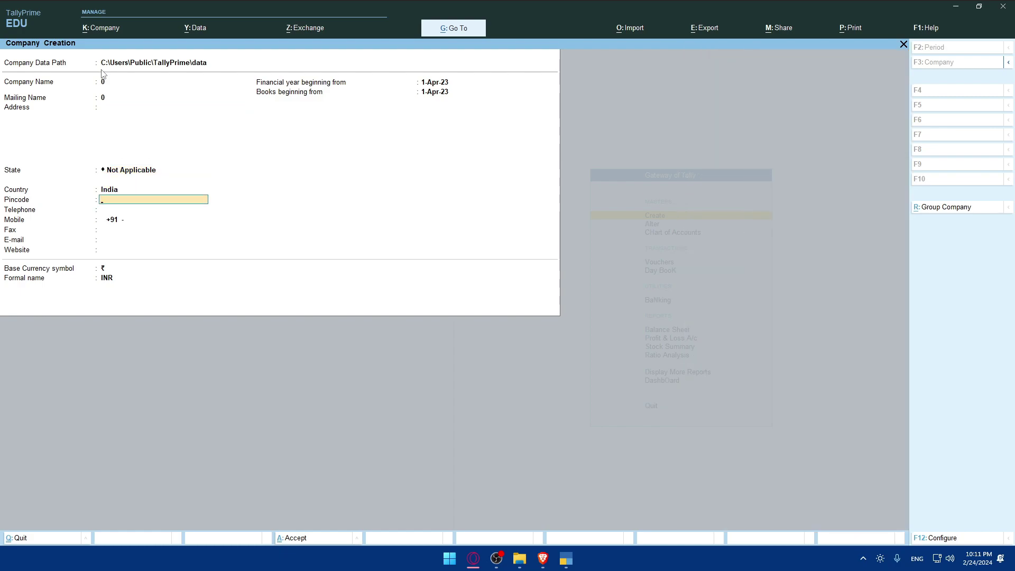
{"action": "key", "text": "Return"}
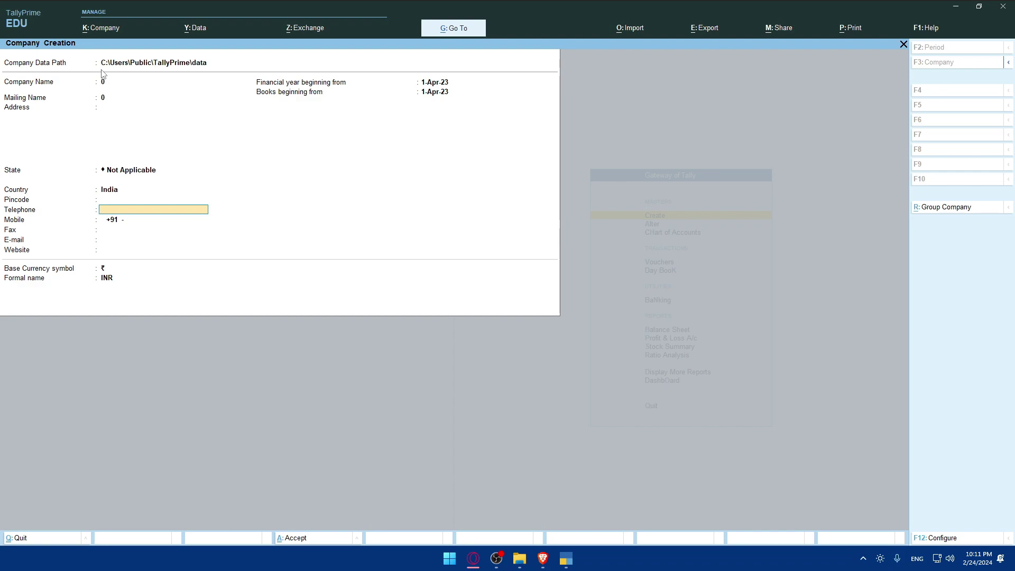
{"action": "key", "text": "Return"}
{"action": "key", "text": "Return"}
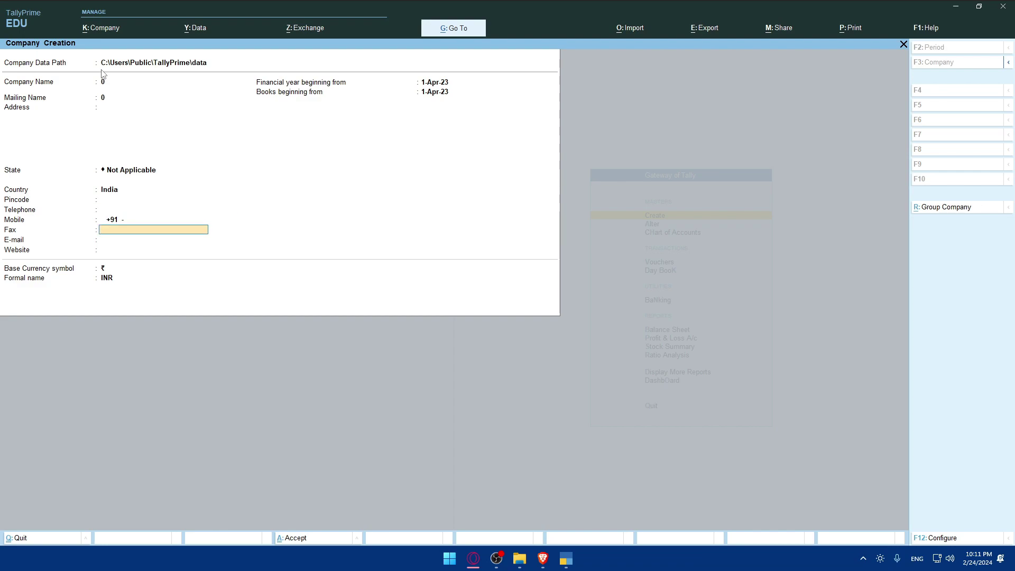
{"action": "key", "text": "Return"}
{"action": "key", "text": "Return"}
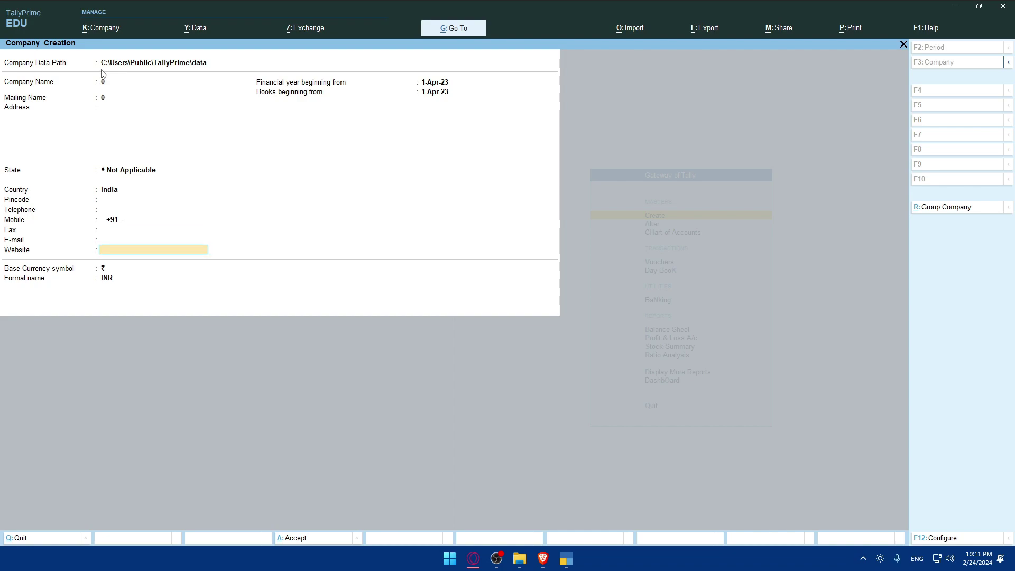
{"action": "key", "text": "Return"}
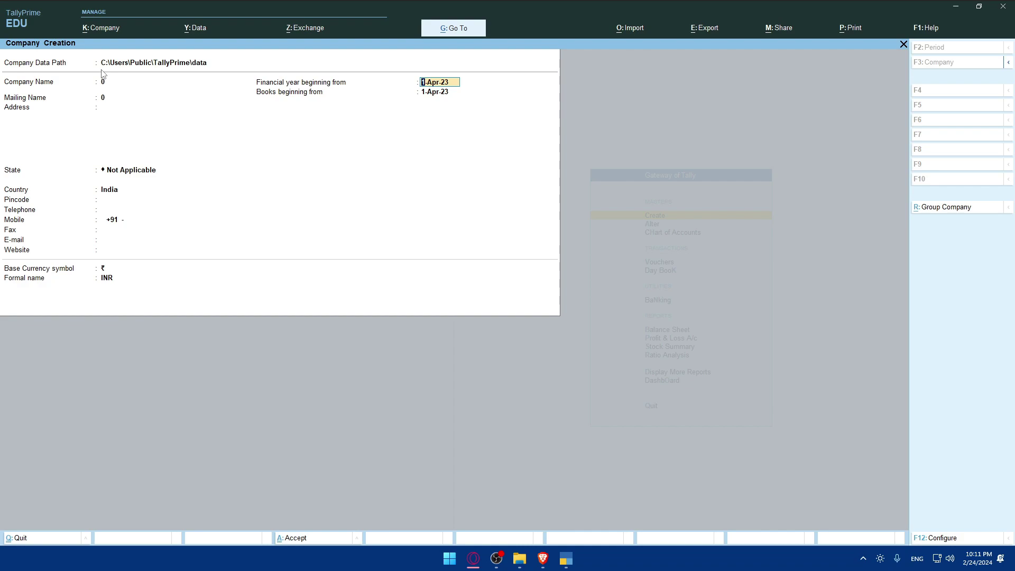
Keep financial year 1-Apr-23 and INR currency, then decline saving and quit company creation
{"action": "key", "text": "Return"}
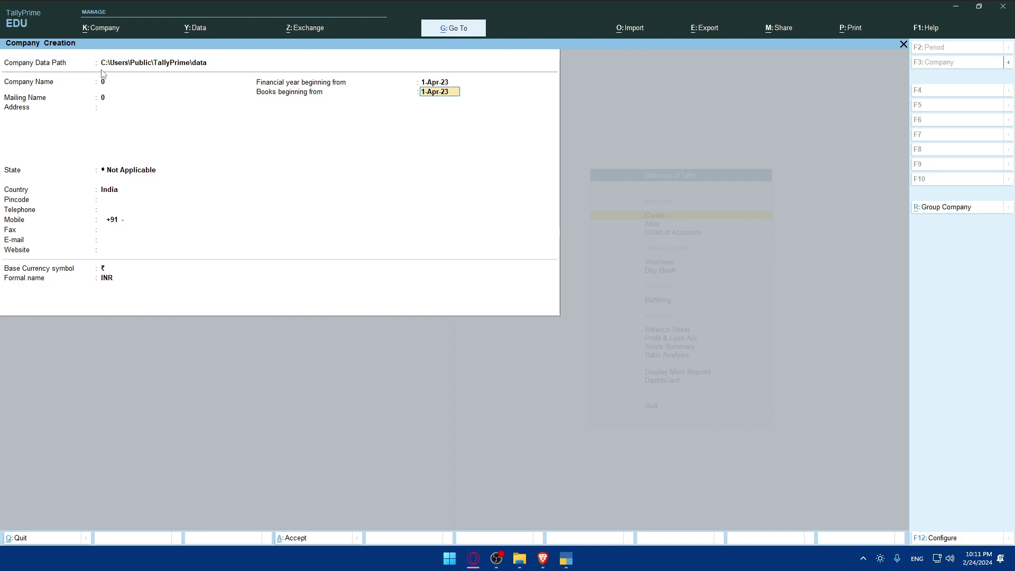
{"action": "key", "text": "Return"}
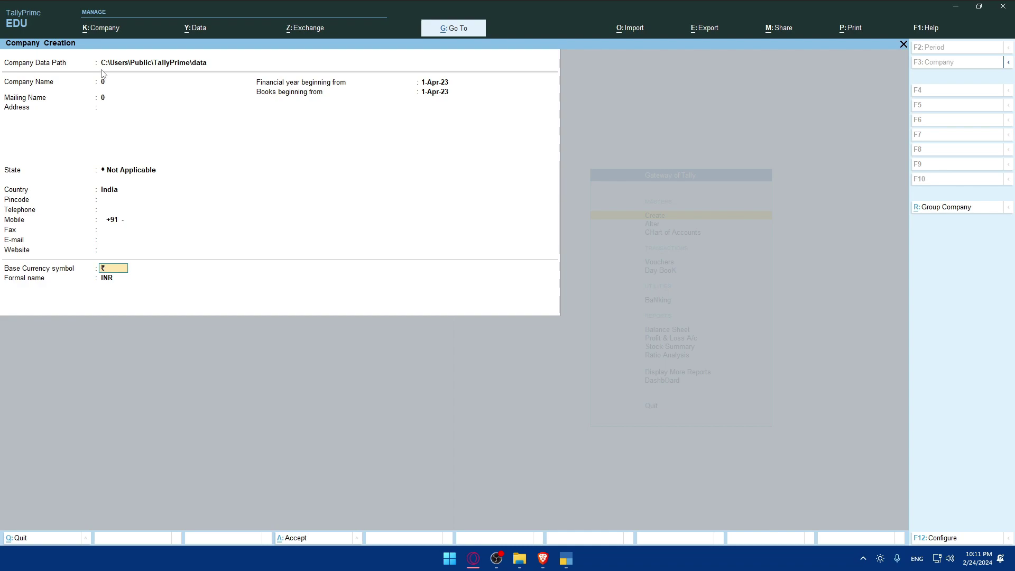
{"action": "key", "text": "Return"}
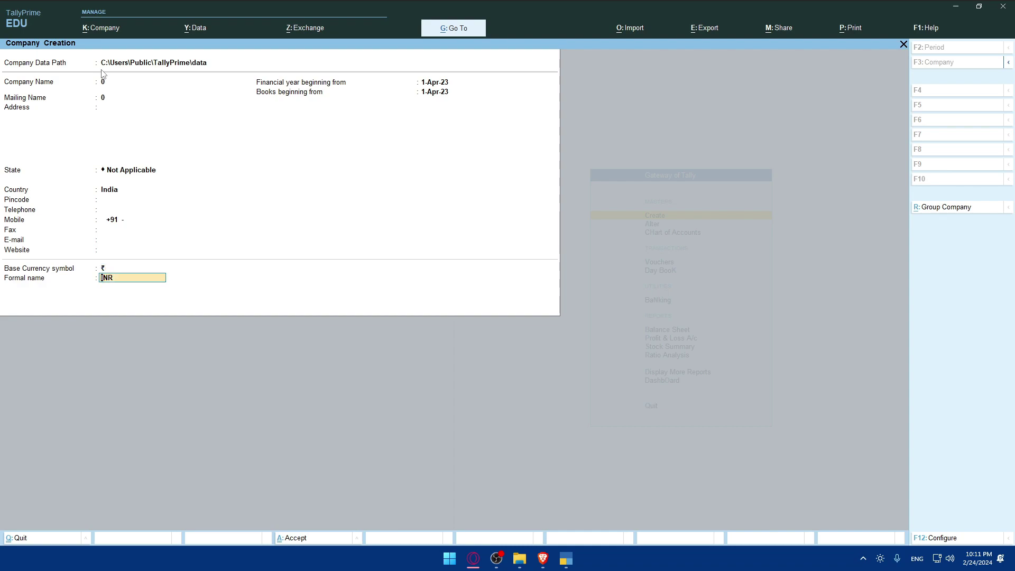
{"action": "key", "text": "Return"}
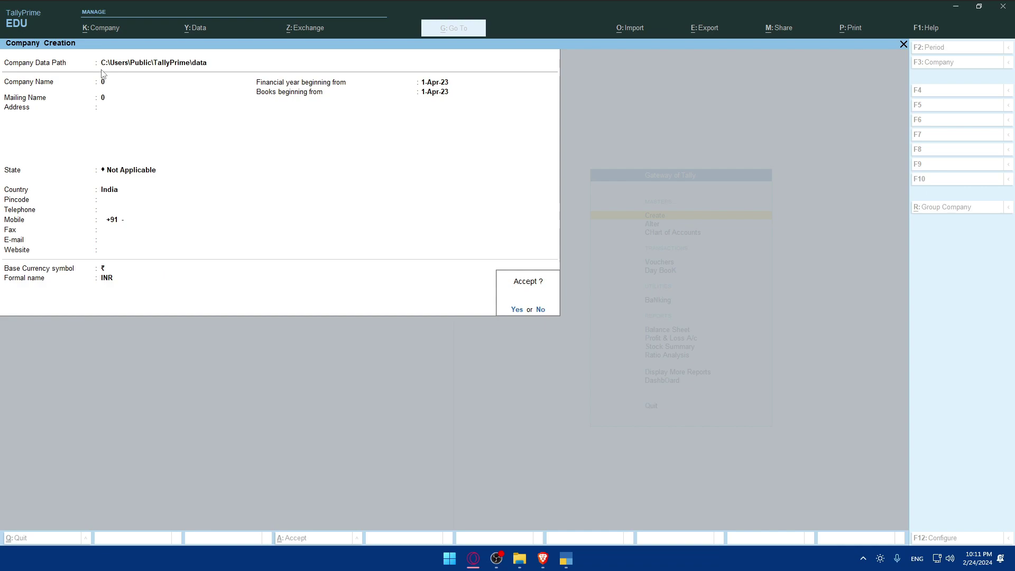
{"action": "key", "text": "n"}
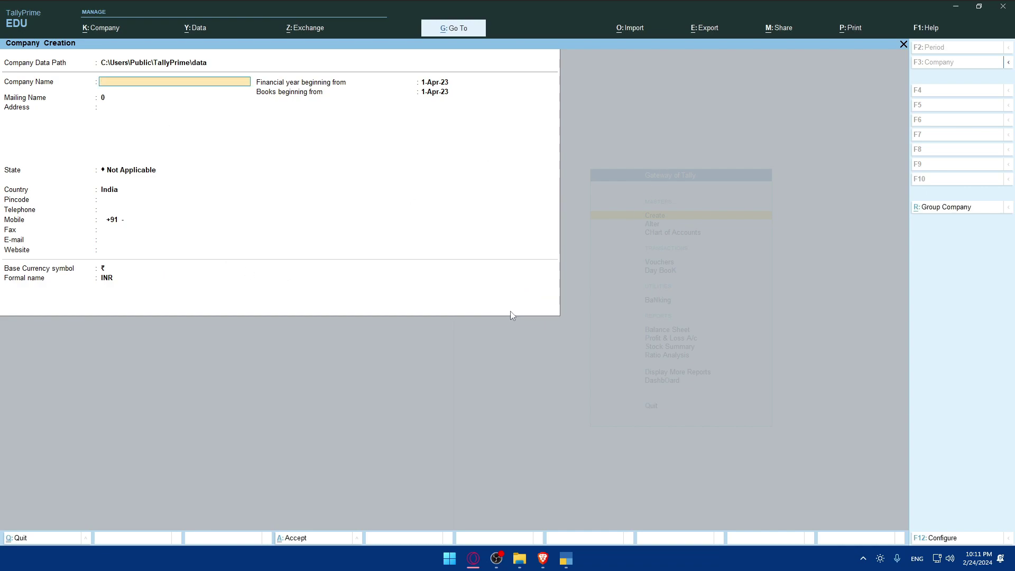
{"action": "key", "text": "Escape"}
{"action": "key", "text": "y"}
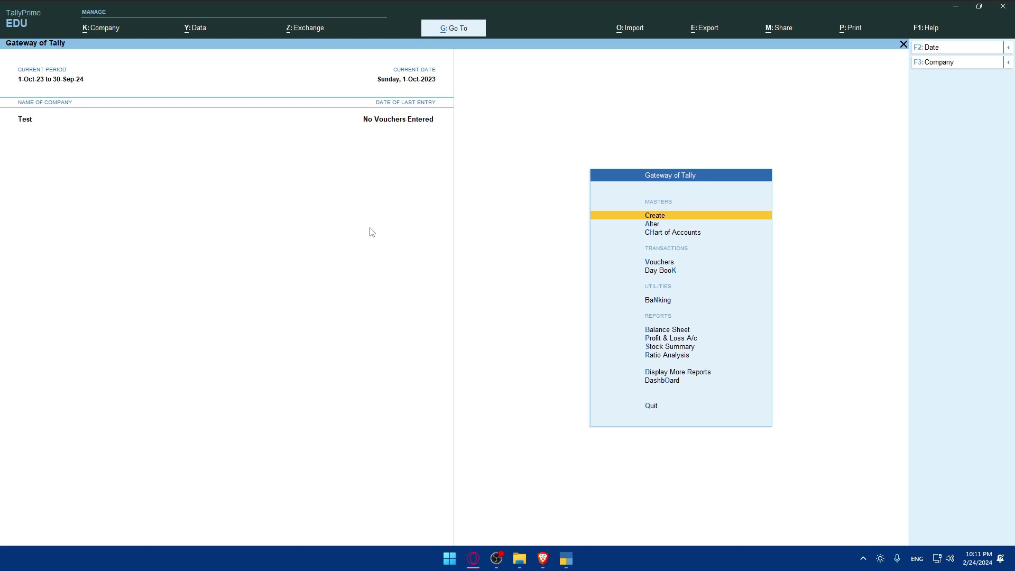
{"action": "left_click", "coordinate": [927, 32]}
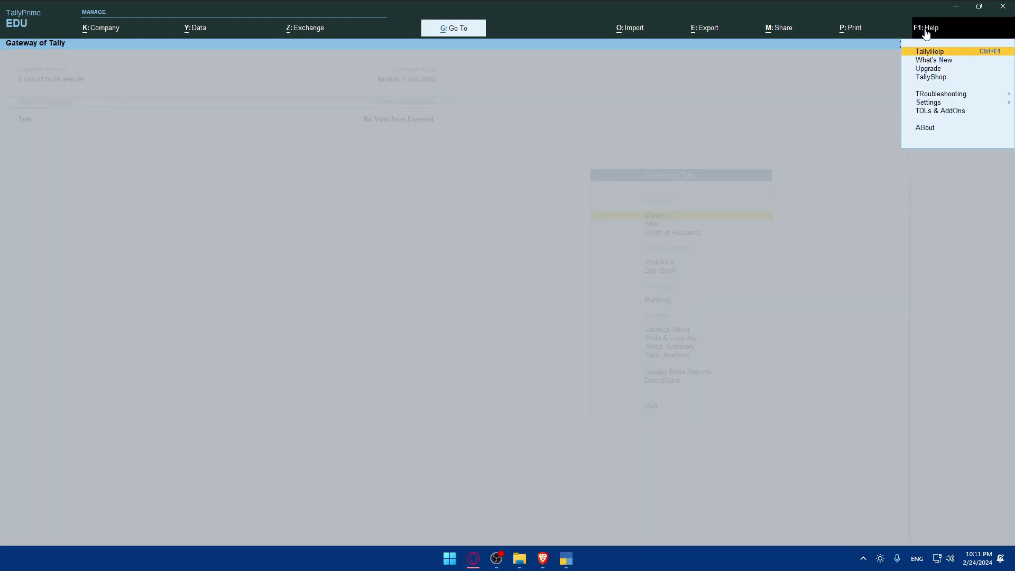
{"action": "left_click", "coordinate": [930, 69]}
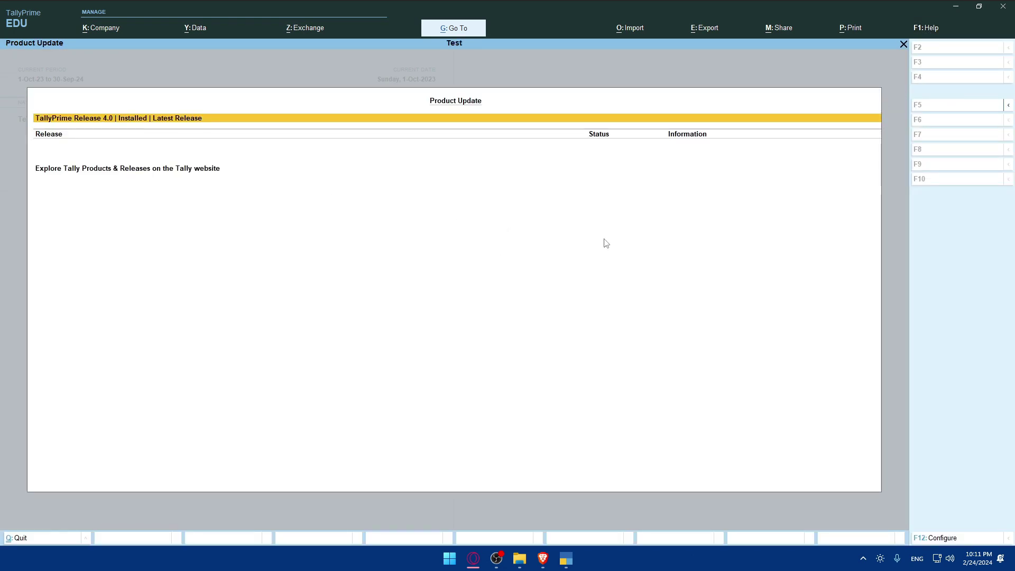
{"action": "key", "text": "Escape"}
{"action": "left_click", "coordinate": [933, 29]}
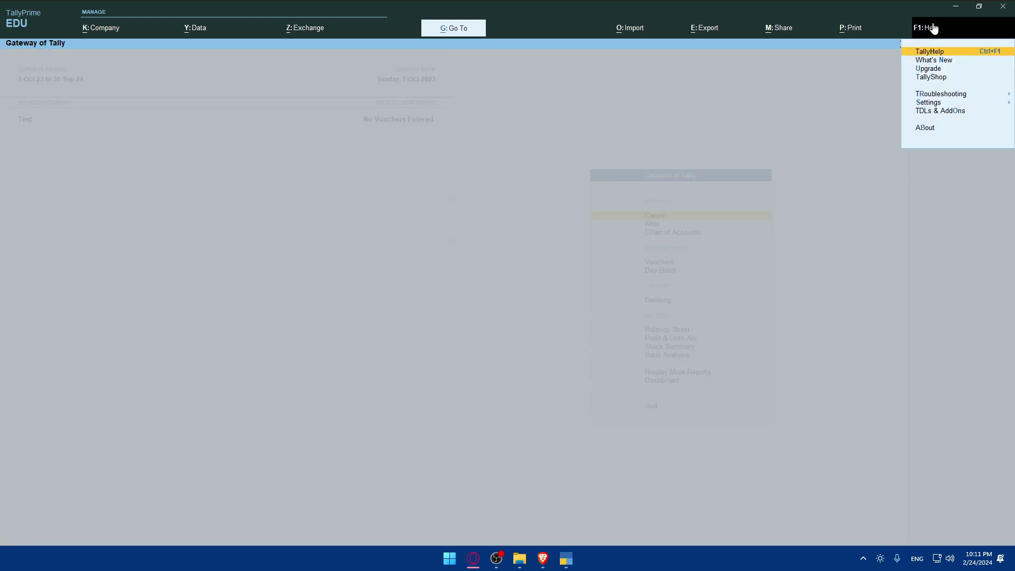
{"action": "left_click", "coordinate": [730, 126]}
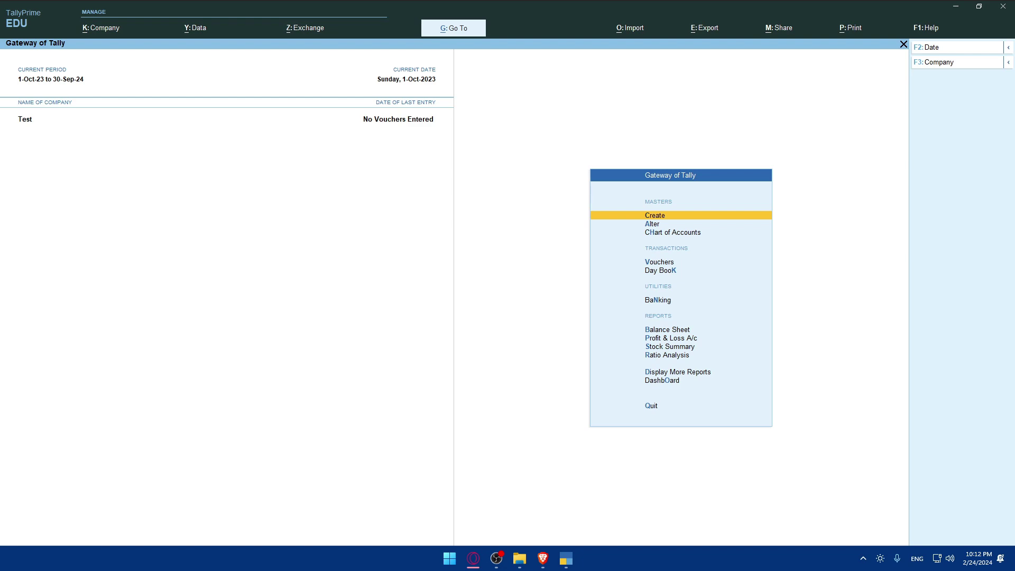
{"action": "left_click", "coordinate": [451, 31]}
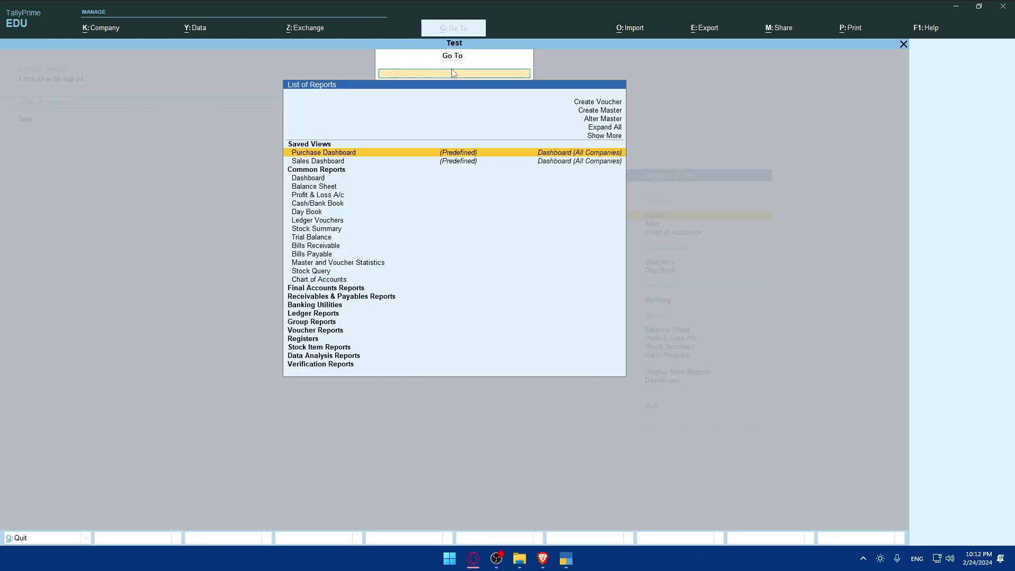
{"action": "type", "text": "Pur"}
{"action": "key", "text": "BackSpace"}
{"action": "key", "text": "BackSpace"}
{"action": "key", "text": "BackSpace"}
{"action": "key", "text": "Escape"}
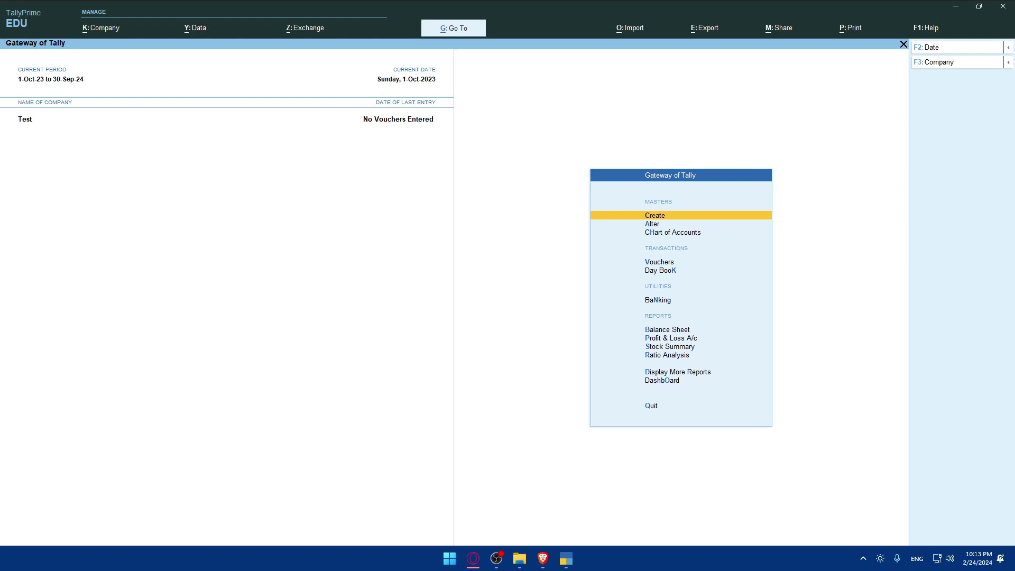
Switch from TallyPrime to the Opera browser with Alt+Tab
{"action": "key", "text": "alt+Tab"}
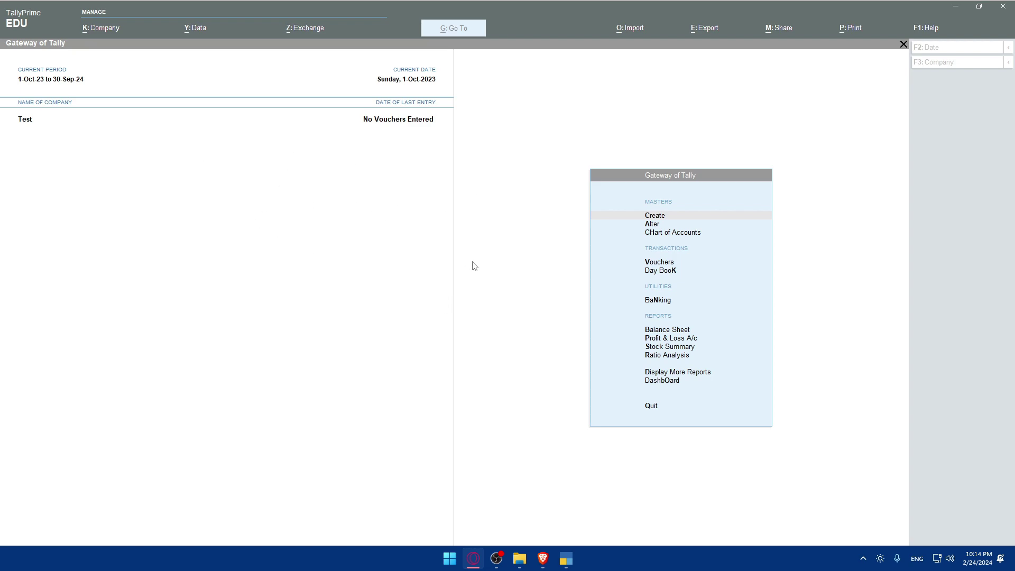
Open and quit the payment voucher screen, then go to Opera and back to TallyPrime
{"action": "left_click", "coordinate": [664, 264]}
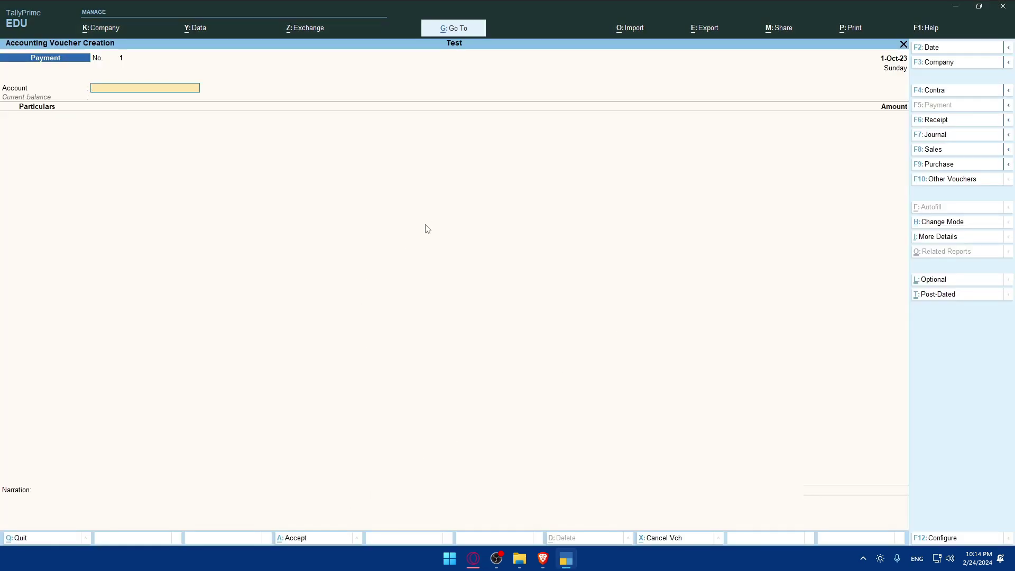
{"action": "key", "text": "Escape"}
{"action": "key", "text": "y"}
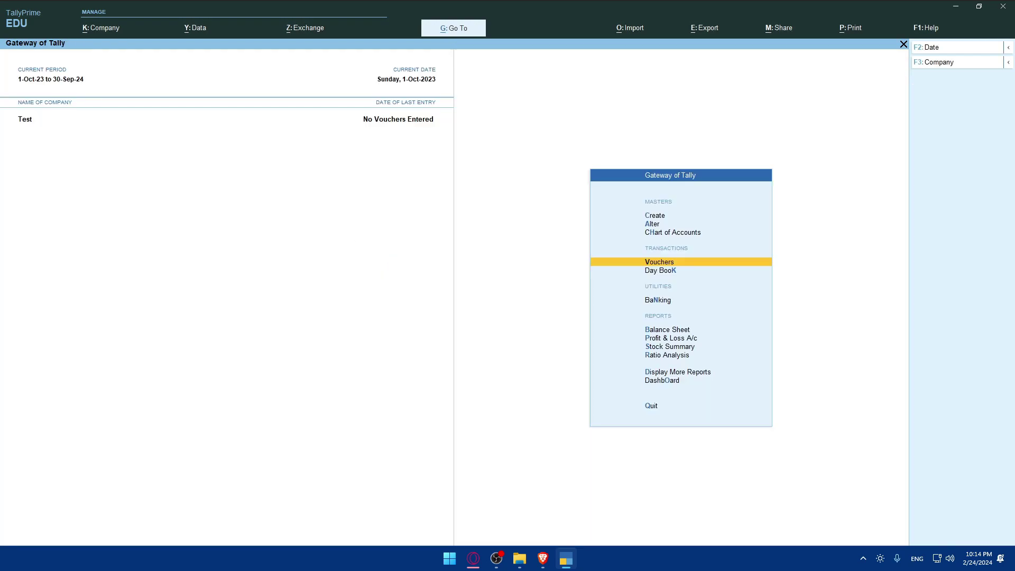
{"action": "key", "text": "alt+Tab"}
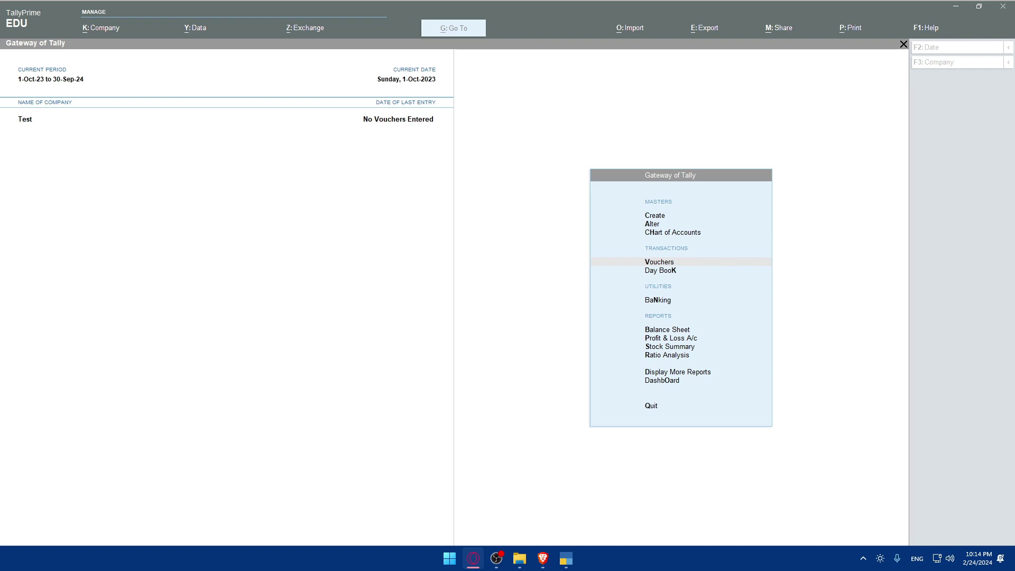
{"action": "left_click", "coordinate": [145, 226]}
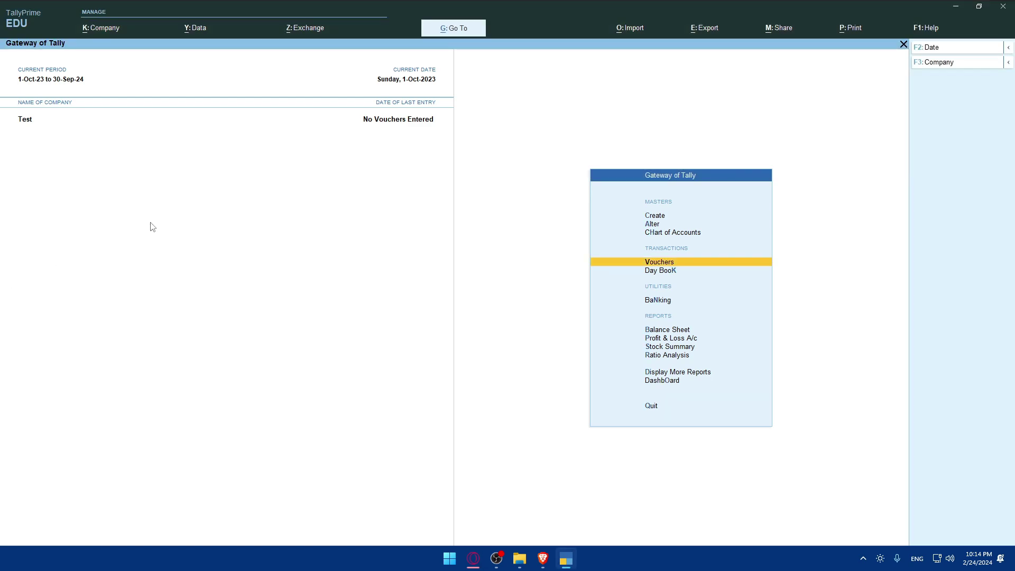
Open Company Features for Test with F11 and accept it unchanged
{"action": "key", "text": "F11"}
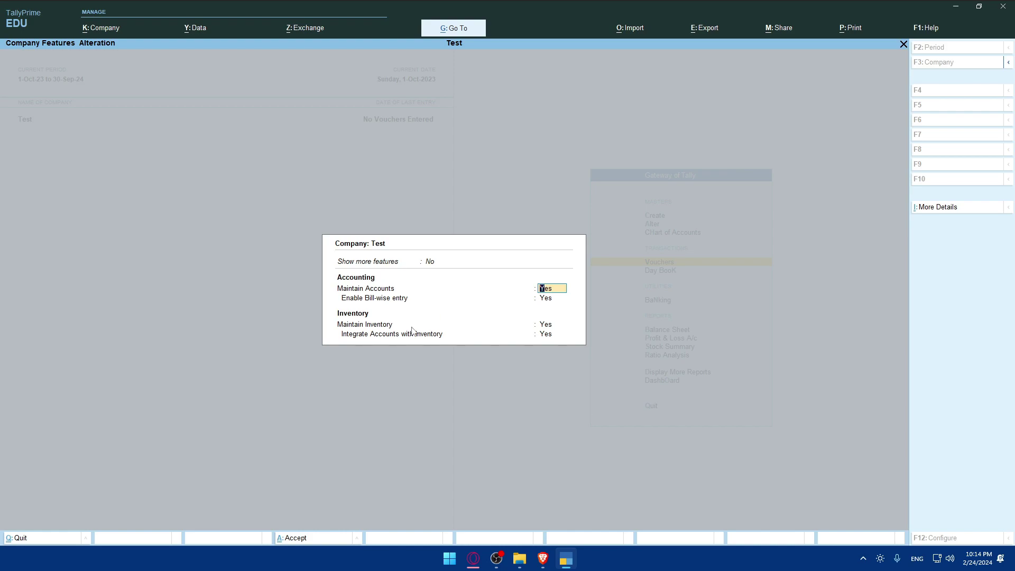
{"action": "key", "text": "Return"}
{"action": "key", "text": "Return"}
{"action": "key", "text": "Return"}
{"action": "key", "text": "Return"}
{"action": "key", "text": "Return"}
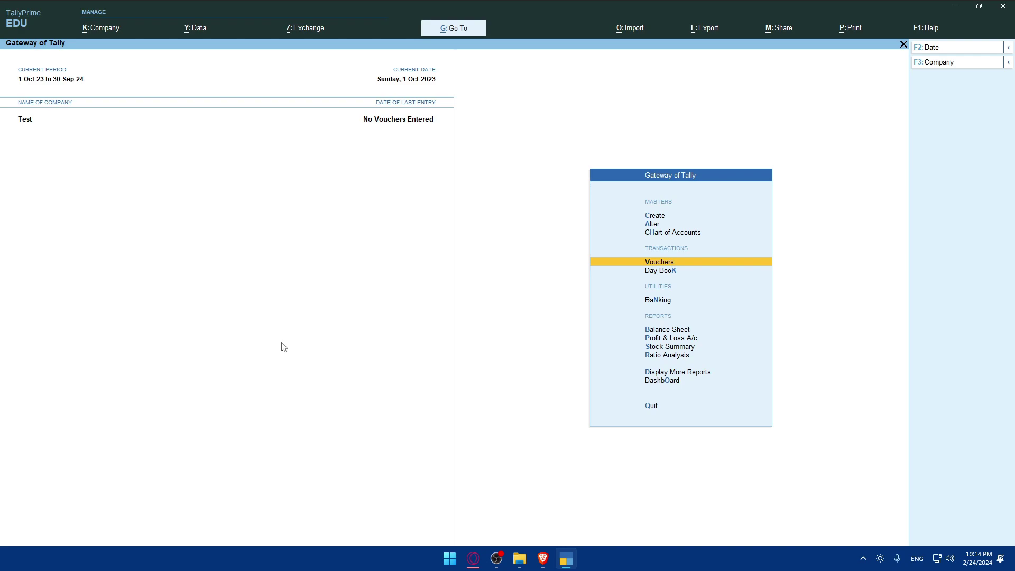
Set Show more features and Show all features to Yes, then quit without saving
{"action": "key", "text": "F11"}
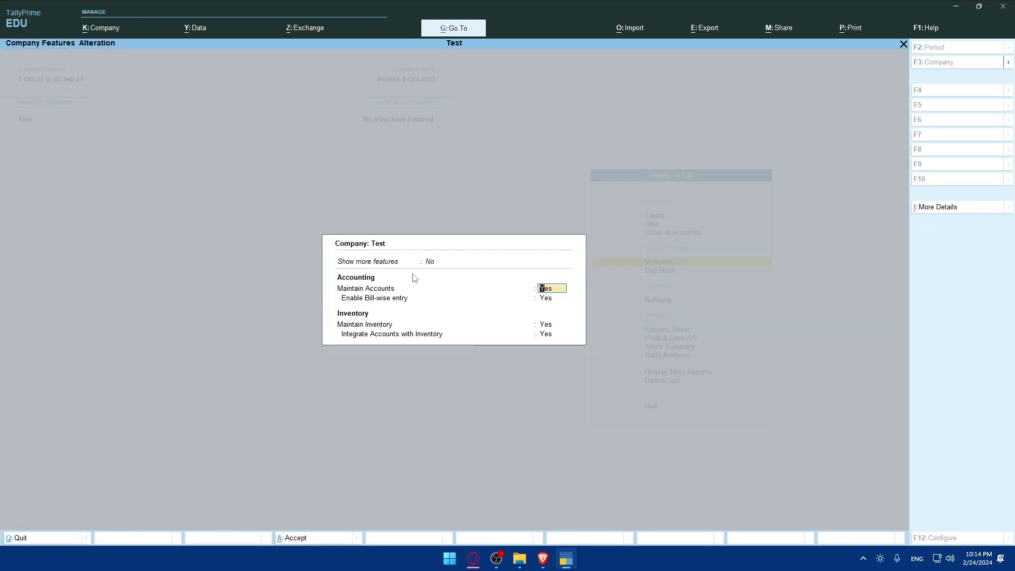
{"action": "left_click", "coordinate": [429, 264]}
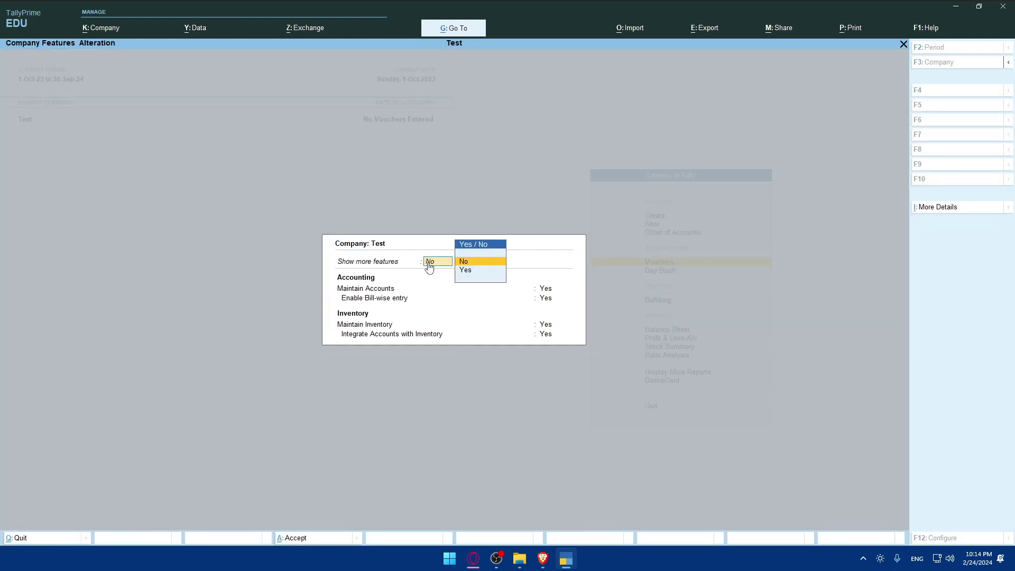
{"action": "left_click", "coordinate": [462, 270]}
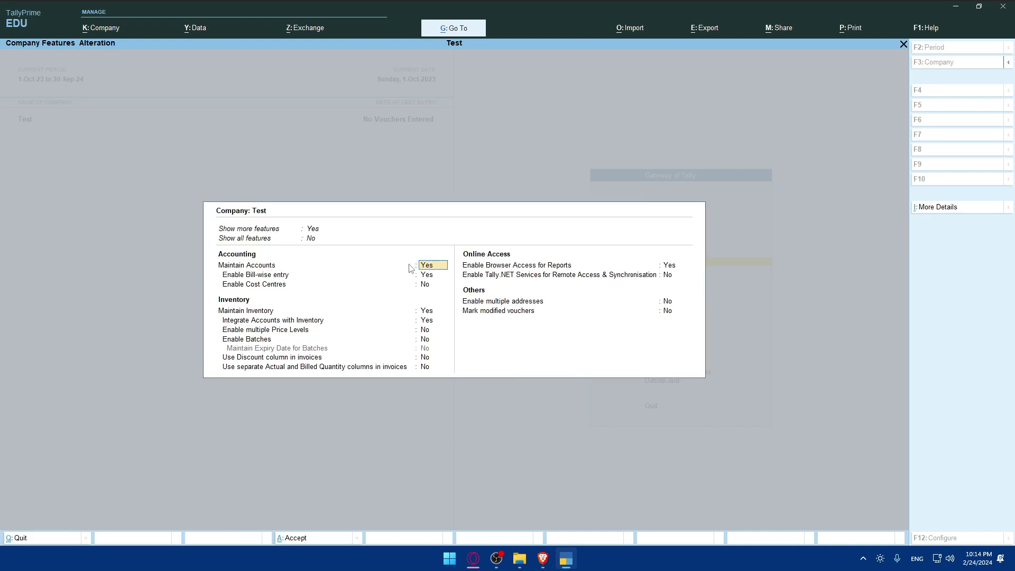
{"action": "left_click", "coordinate": [310, 241]}
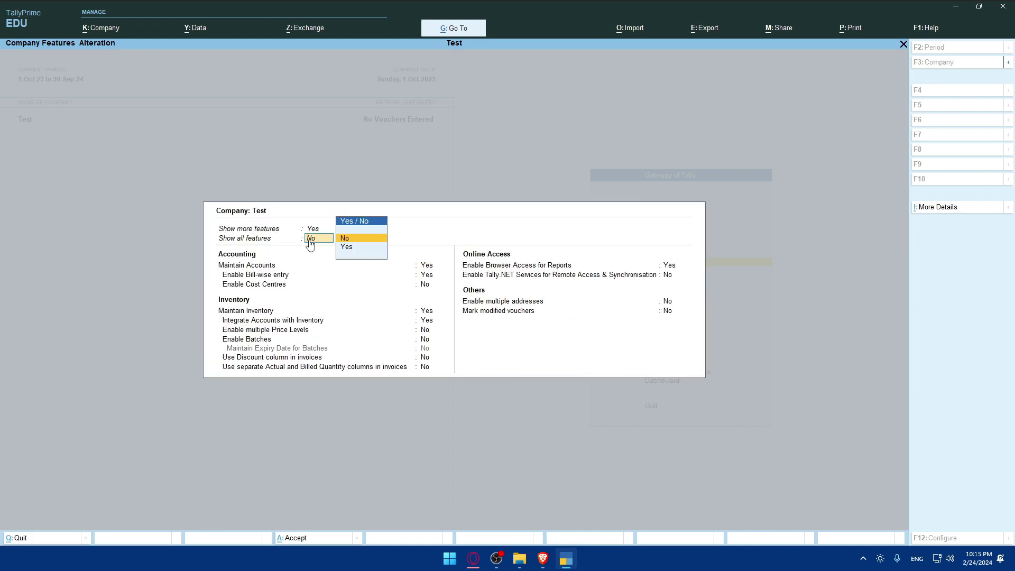
{"action": "left_click", "coordinate": [355, 248]}
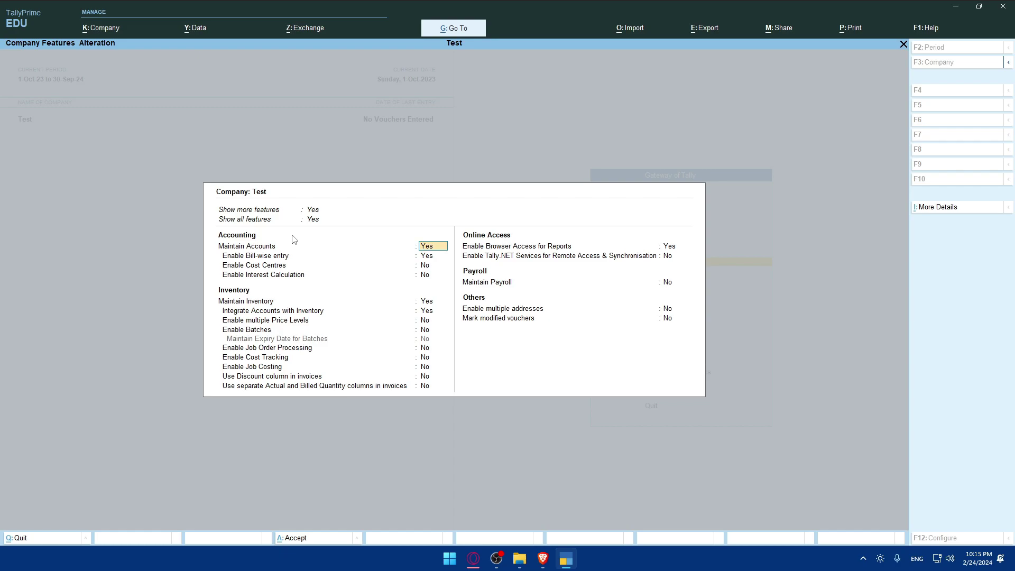
{"action": "key", "text": "BackSpace"}
{"action": "key", "text": "Escape"}
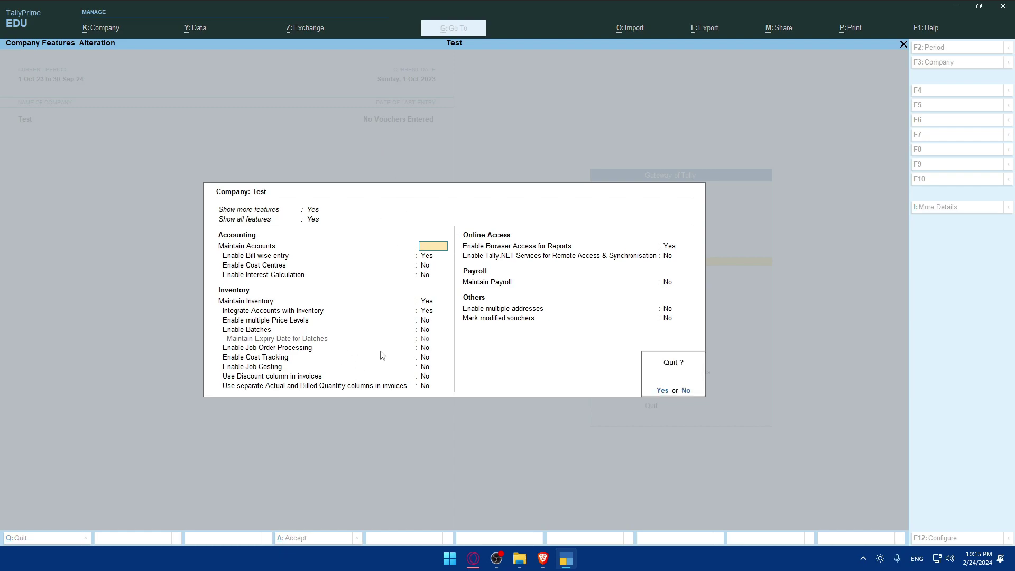
{"action": "key", "text": "y"}
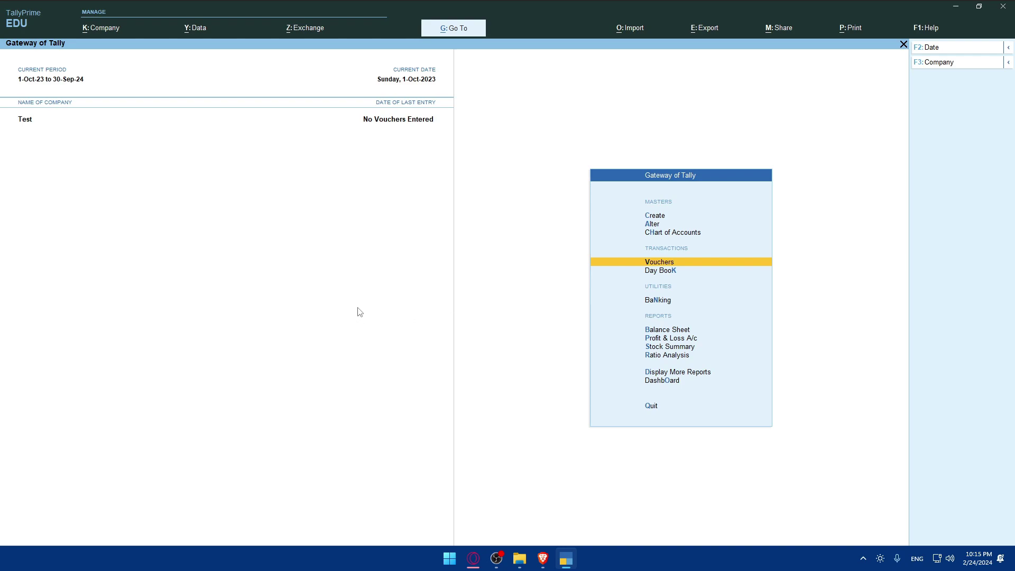
Switch from TallyPrime's Gateway of Tally to the Opera browser with Alt+Tab
{"action": "key", "text": "alt+Tab"}
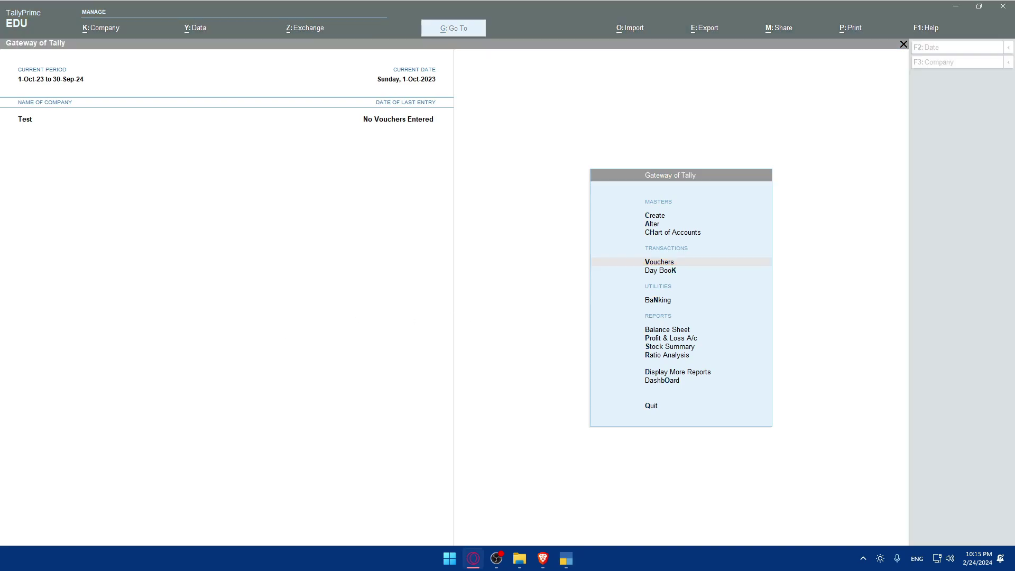